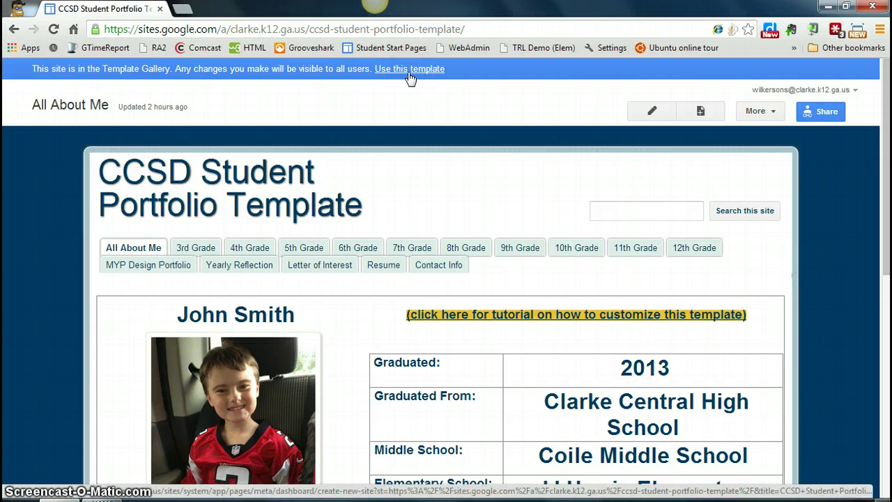
Create a site from the CCSD Student Portfolio Template named with the student's name plus 'CCSD Portfolio'.
{"action": "left_click", "coordinate": [409, 69]}
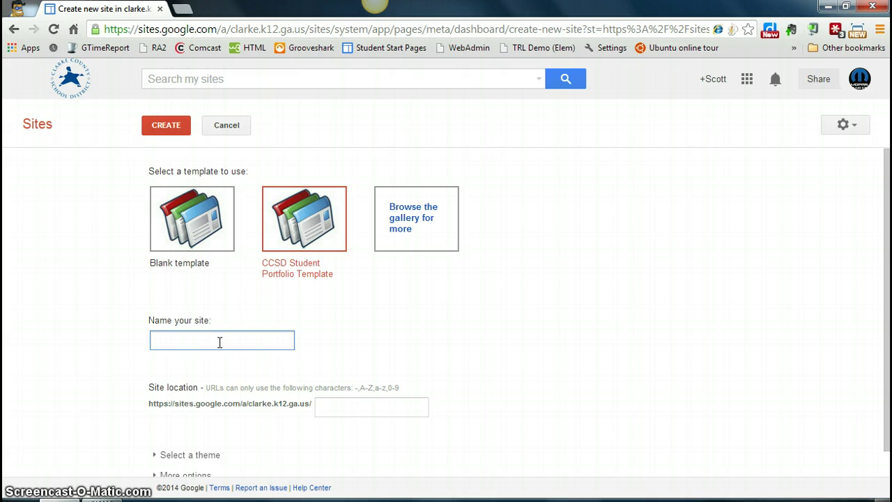
{"action": "type", "text": "John Smith Stud"}
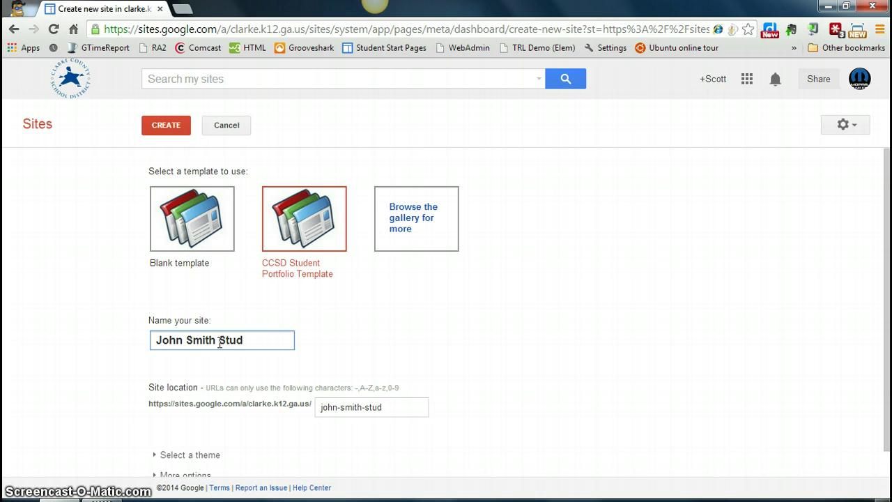
{"action": "key", "text": "BackSpace"}
{"action": "key", "text": "BackSpace"}
{"action": "key", "text": "BackSpace"}
{"action": "key", "text": "BackSpace"}
{"action": "type", "text": "CCSD Por"}
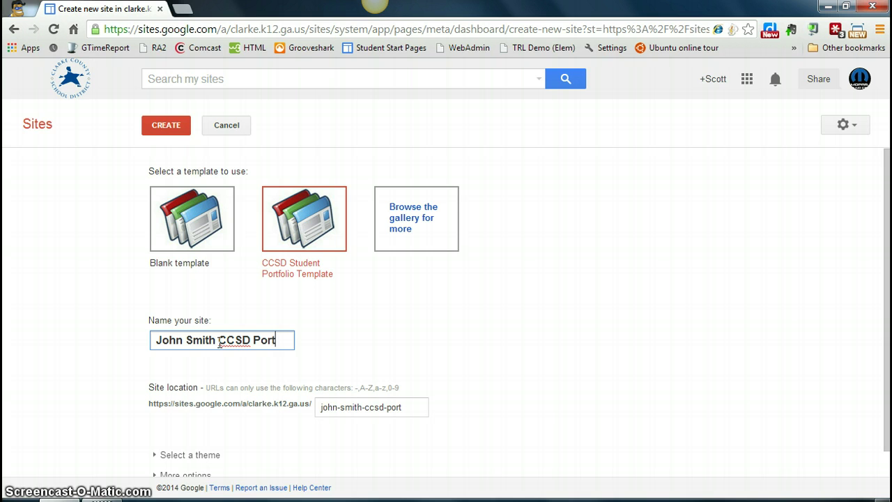
{"action": "type", "text": "tfolio"}
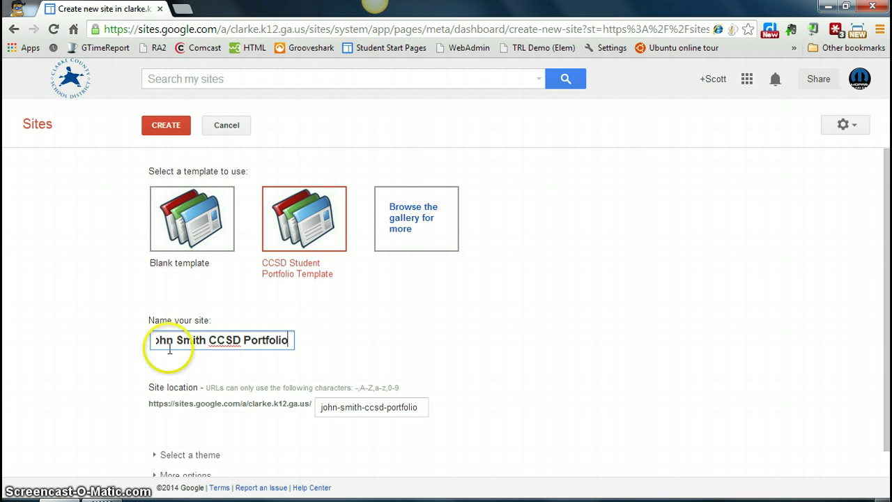
{"action": "left_click", "coordinate": [169, 129]}
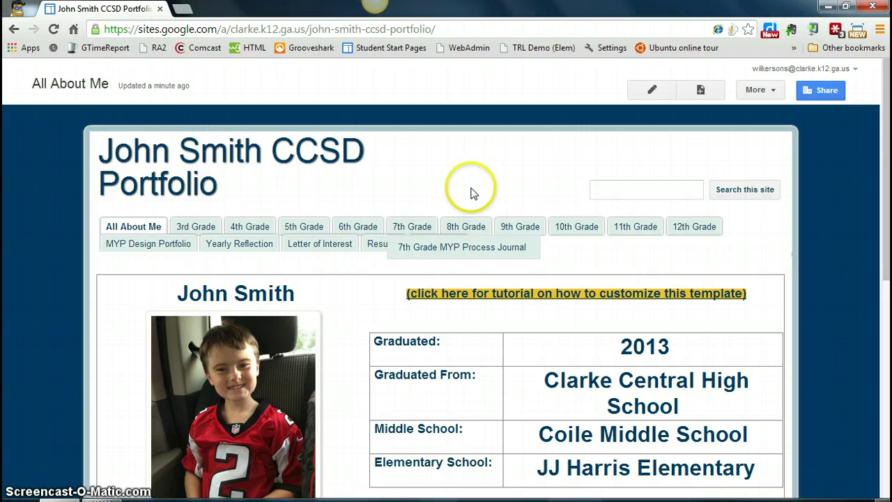
Put the All About Me page into edit mode, select the name heading, then select the sample photo.
{"action": "left_click", "coordinate": [646, 96]}
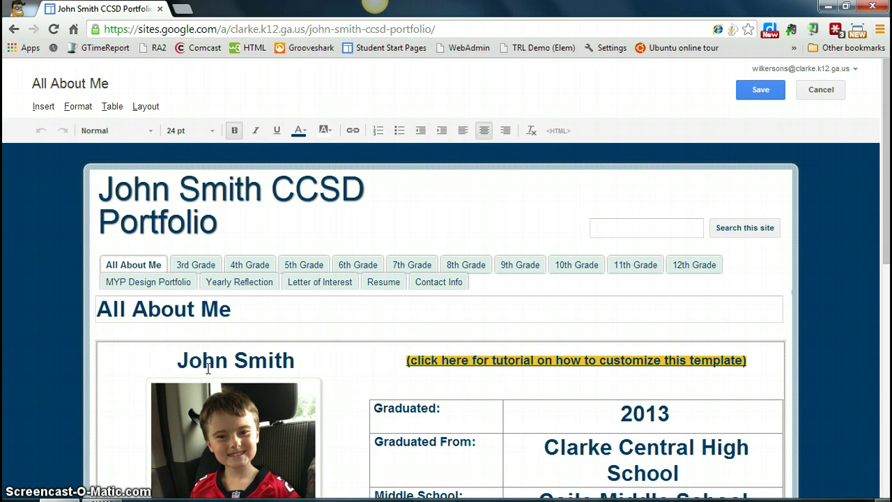
{"action": "left_click", "coordinate": [179, 360]}
{"action": "left_click_drag", "start_coordinate": [179, 360], "coordinate": [296, 360]}
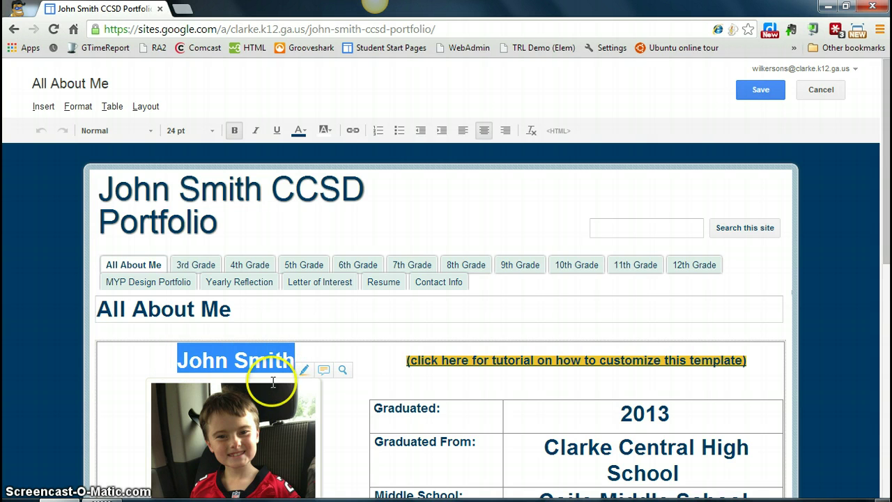
{"action": "scroll", "coordinate": [264, 399], "scroll_direction": "down", "scroll_amount": 2}
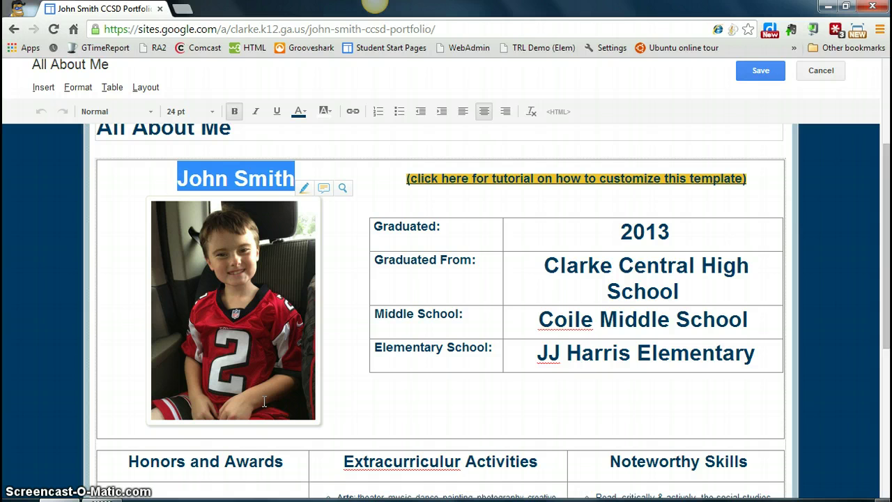
{"action": "left_click", "coordinate": [255, 295]}
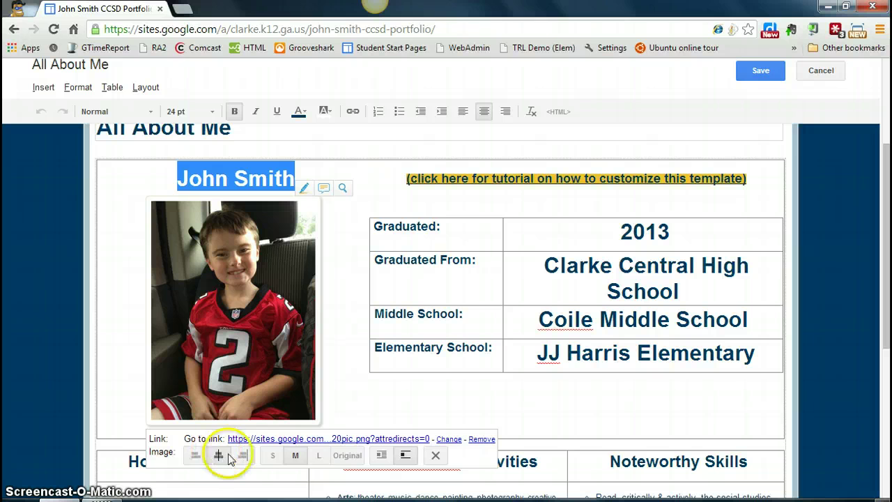
Check the sample photo's image address, then delete the photo from its cell.
{"action": "left_click", "coordinate": [448, 439]}
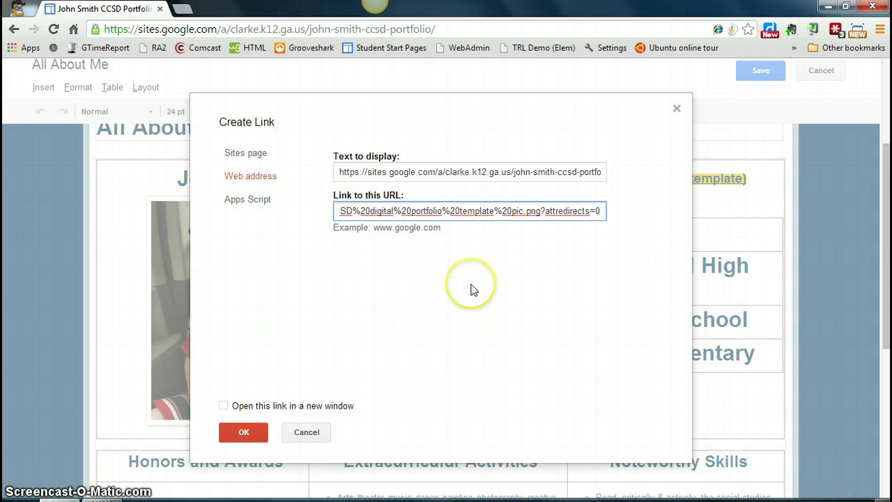
{"action": "triple_click", "coordinate": [528, 211]}
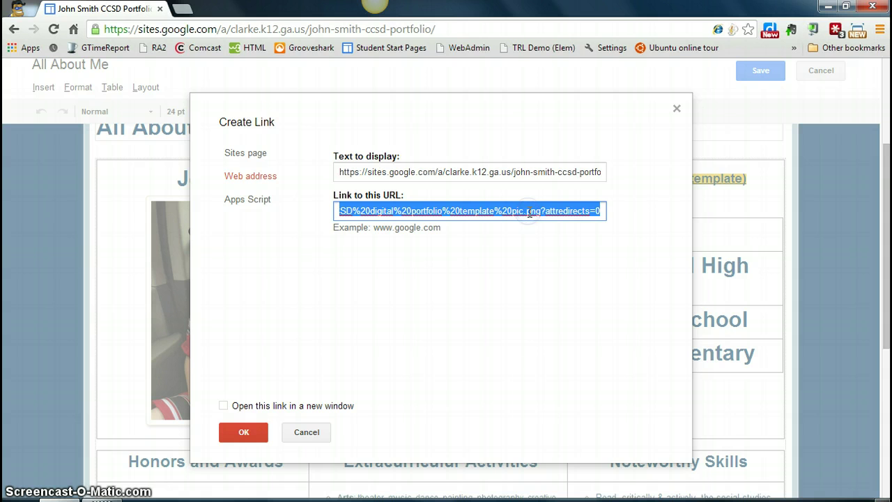
{"action": "left_click", "coordinate": [243, 432]}
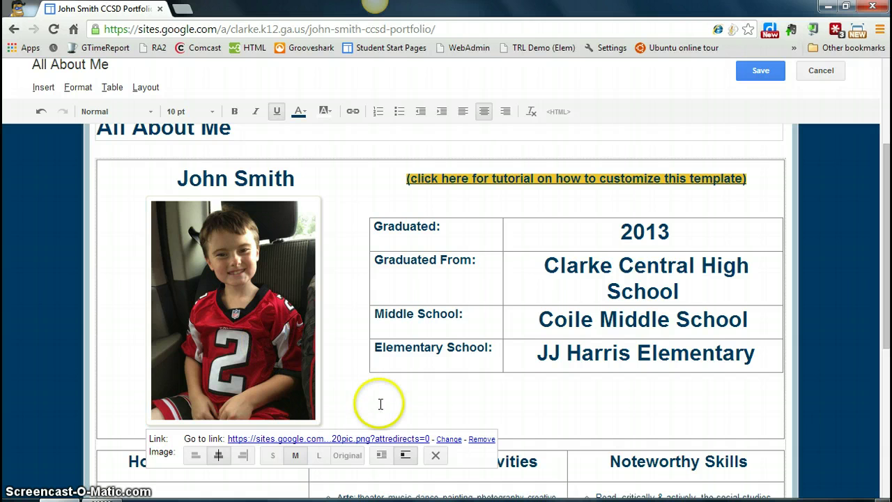
{"action": "left_click", "coordinate": [435, 456]}
{"action": "left_click", "coordinate": [219, 231]}
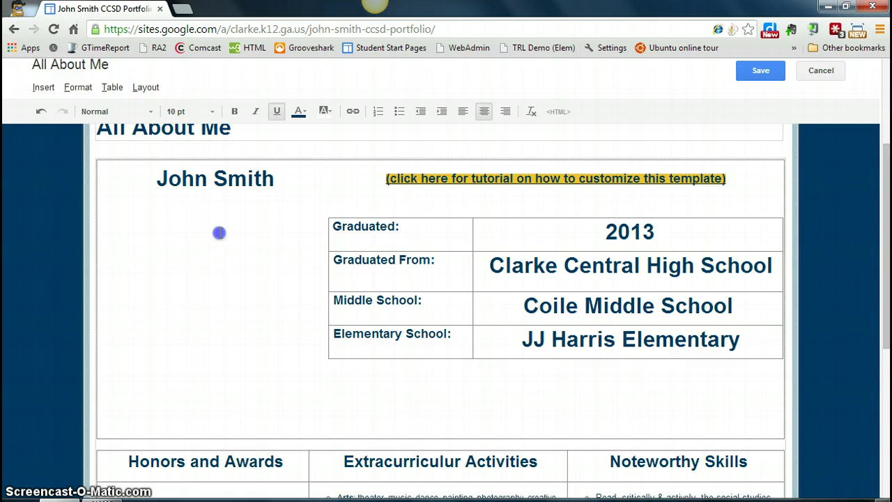
Insert the first uploaded photo into the cell below the name heading.
{"action": "left_click", "coordinate": [212, 200]}
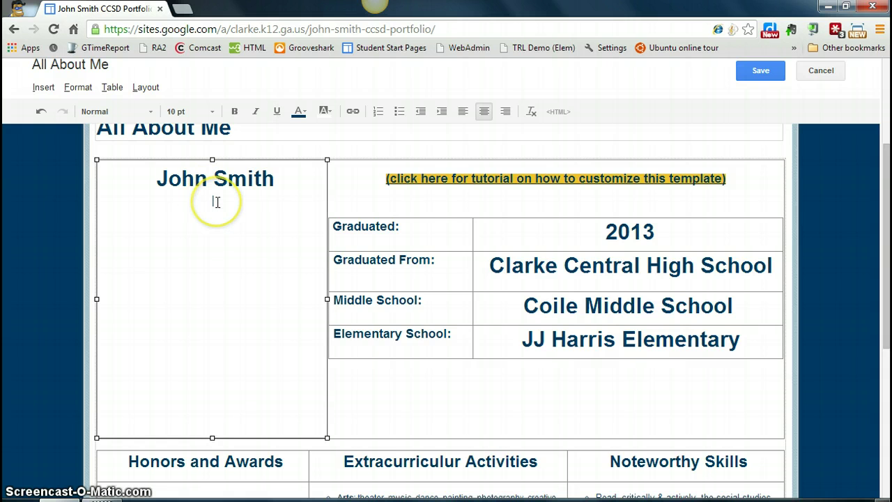
{"action": "left_click", "coordinate": [43, 87]}
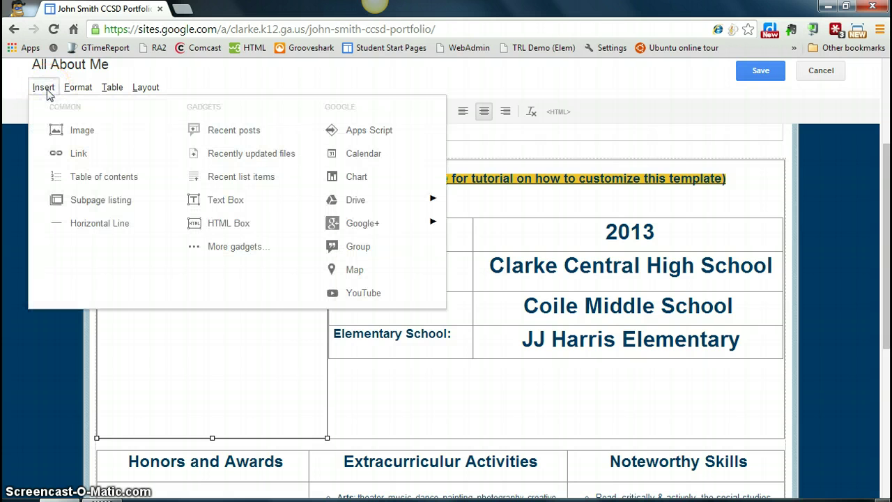
{"action": "left_click", "coordinate": [78, 134]}
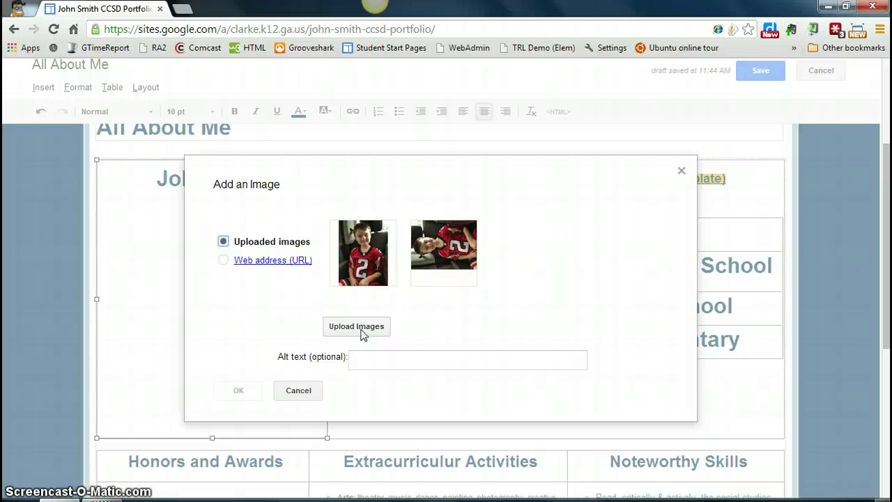
{"action": "left_click", "coordinate": [365, 246]}
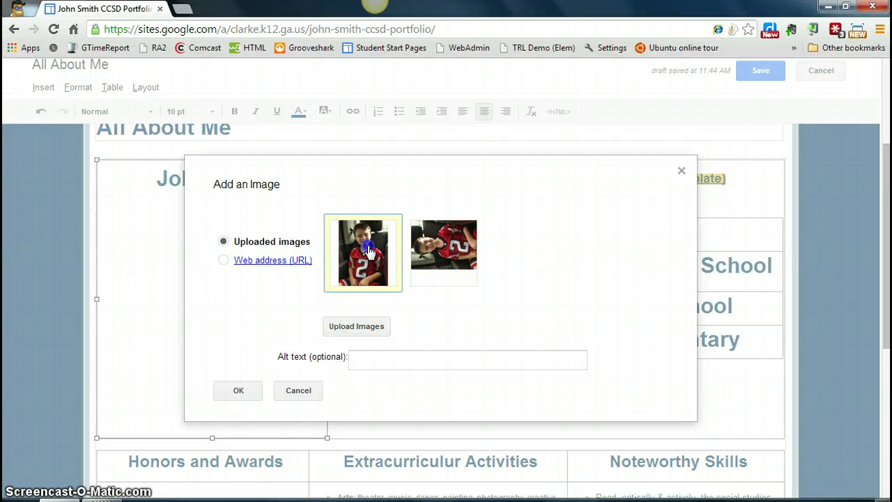
{"action": "left_click", "coordinate": [239, 392]}
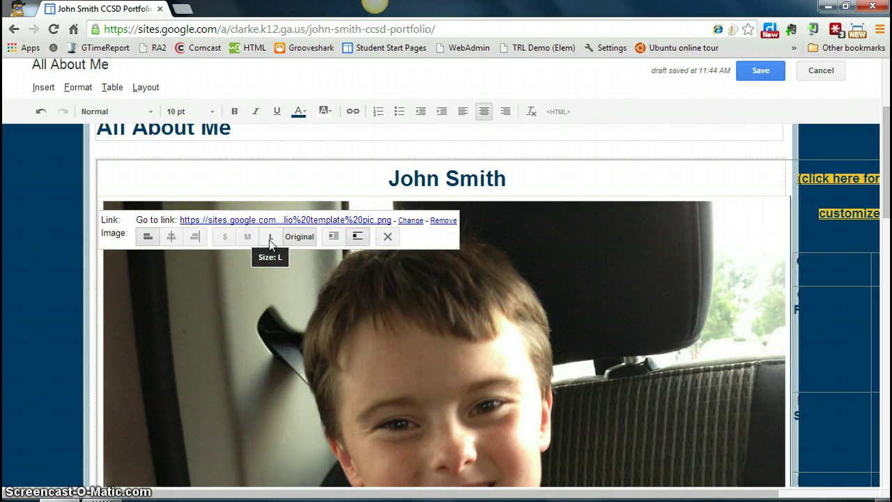
Resize the new photo to medium and centre it under the name.
{"action": "left_click_drag", "start_coordinate": [269, 241], "coordinate": [229, 242]}
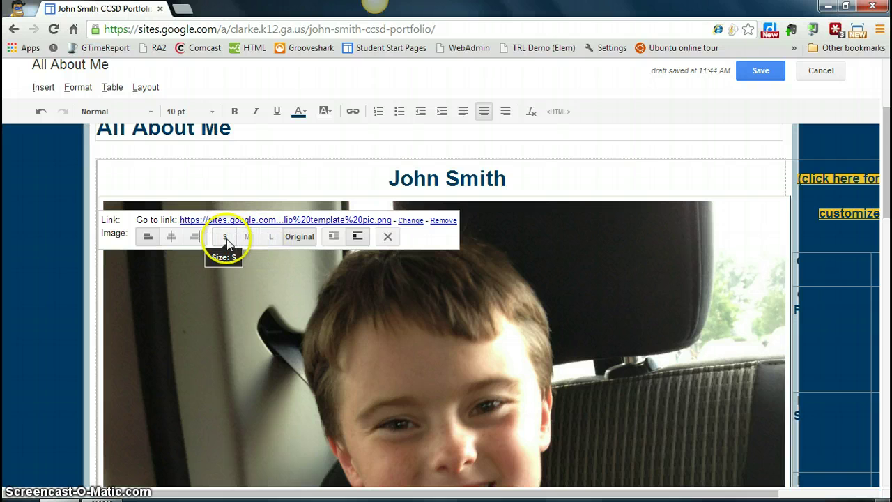
{"action": "left_click", "coordinate": [224, 237]}
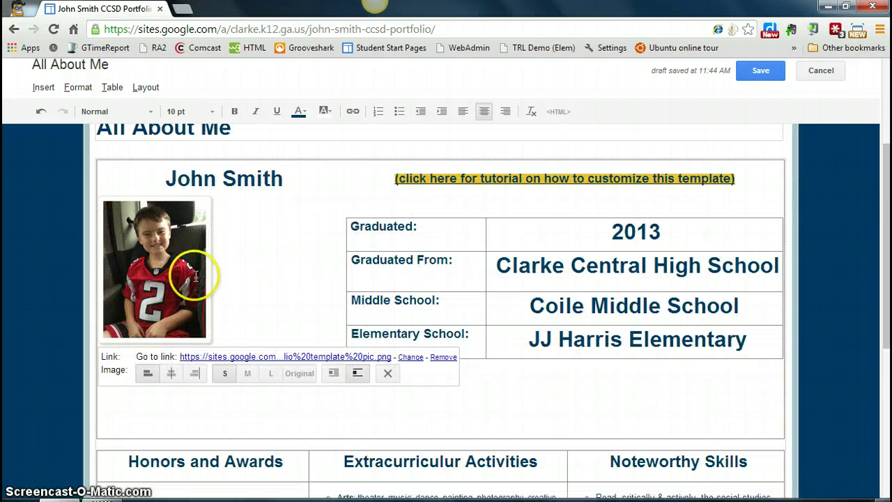
{"action": "left_click", "coordinate": [247, 374]}
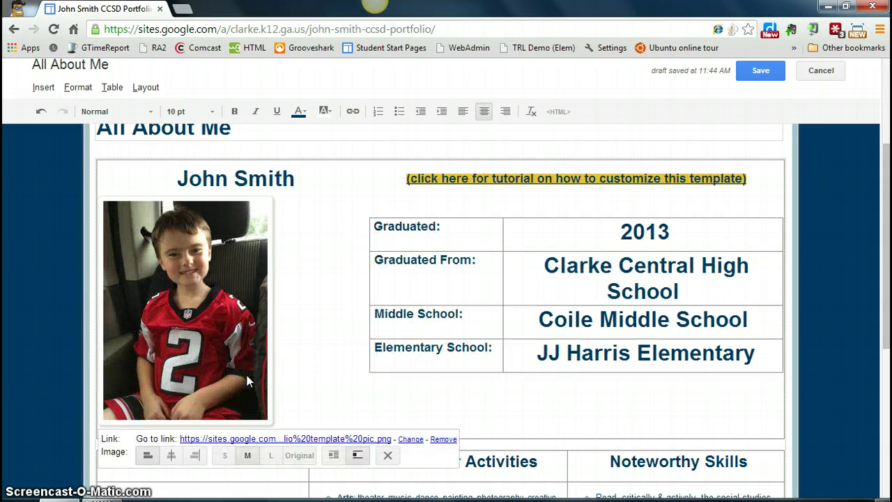
{"action": "left_click", "coordinate": [147, 454]}
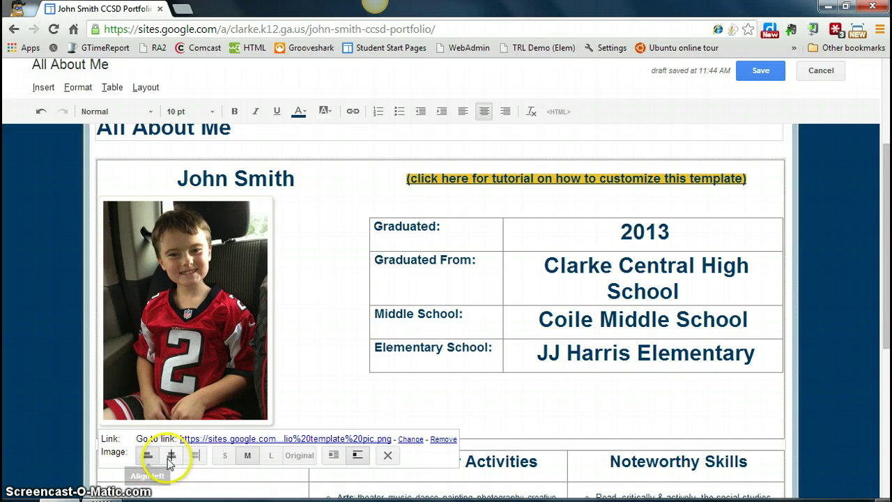
{"action": "left_click", "coordinate": [169, 457]}
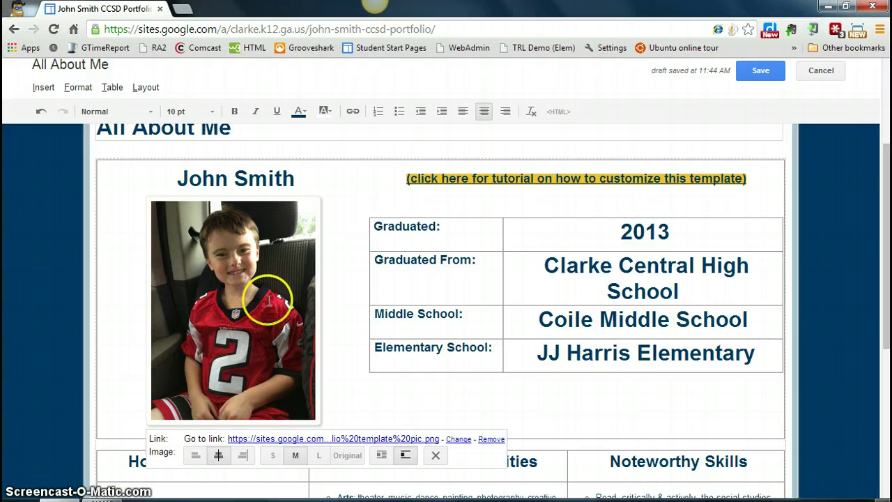
{"action": "left_click", "coordinate": [353, 215]}
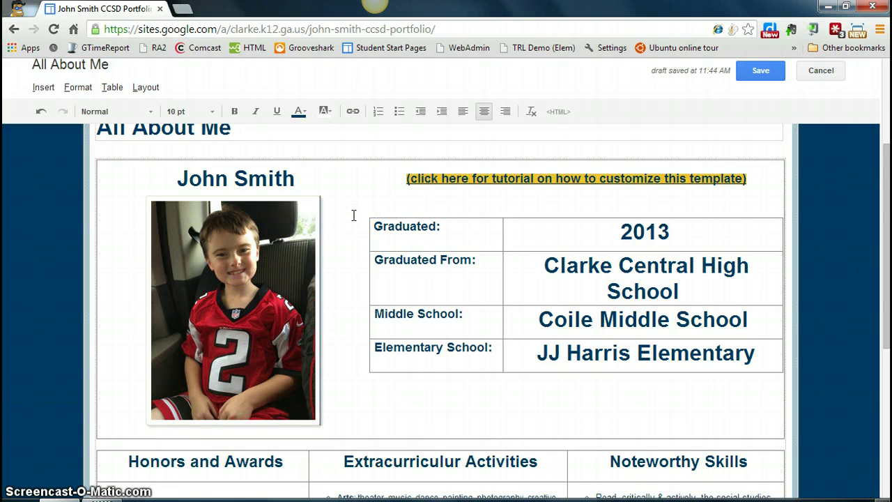
Review the edited All About Me page and save it.
{"action": "scroll", "coordinate": [353, 216], "scroll_direction": "down", "scroll_amount": 1}
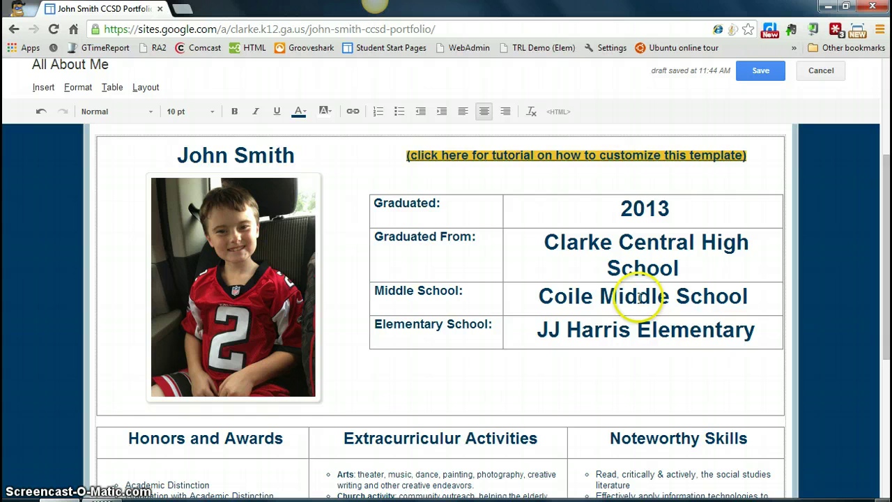
{"action": "scroll", "coordinate": [500, 335], "scroll_direction": "down", "scroll_amount": 3}
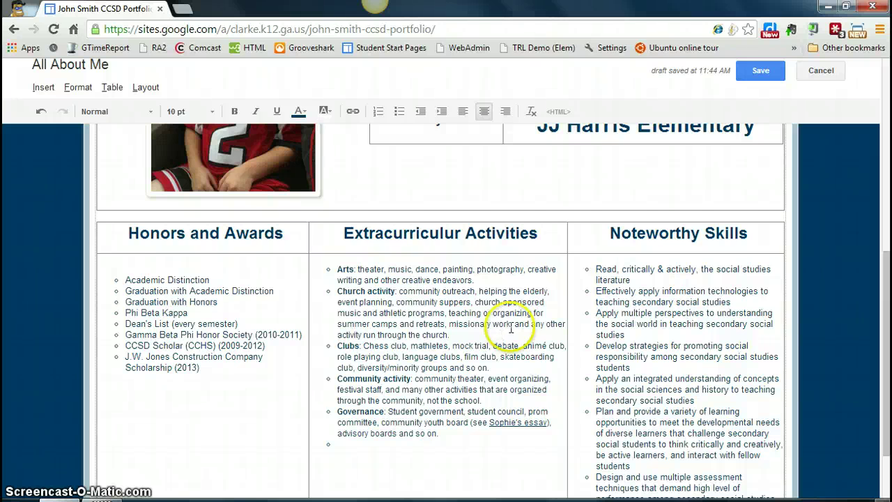
{"action": "scroll", "coordinate": [665, 292], "scroll_direction": "up", "scroll_amount": 5}
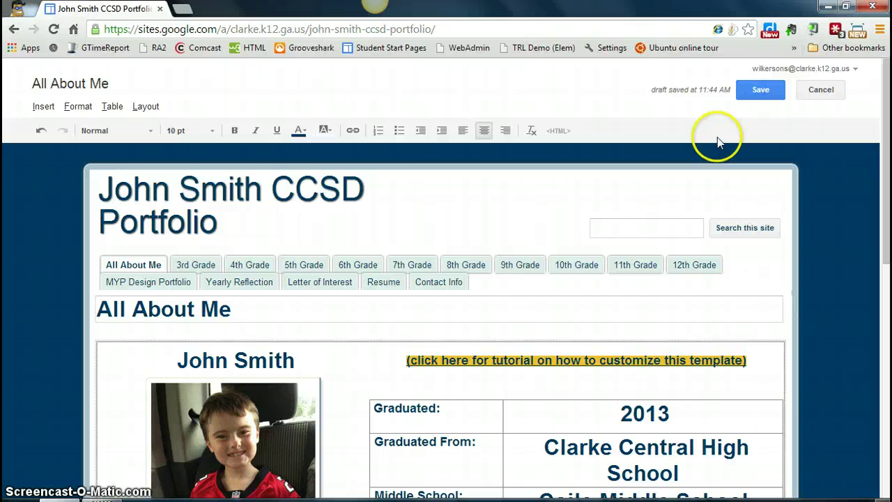
{"action": "left_click", "coordinate": [754, 96]}
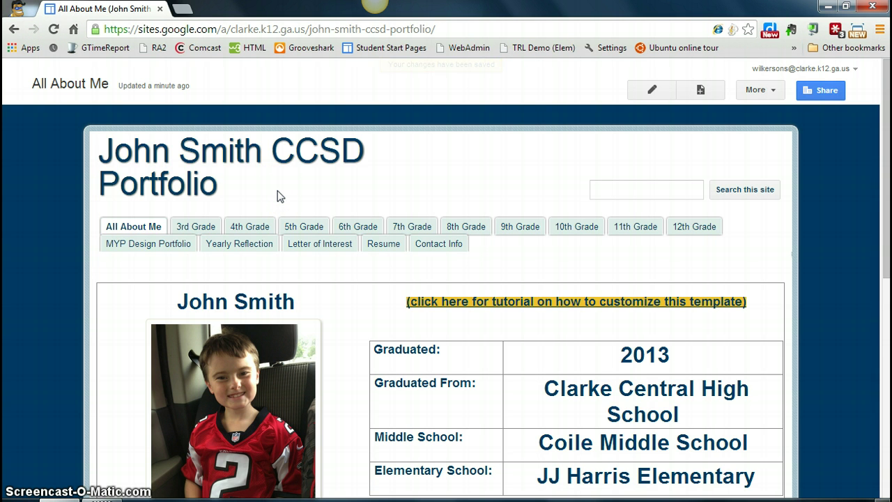
Go to the 4th Grade page and switch it into edit mode.
{"action": "left_click", "coordinate": [251, 227]}
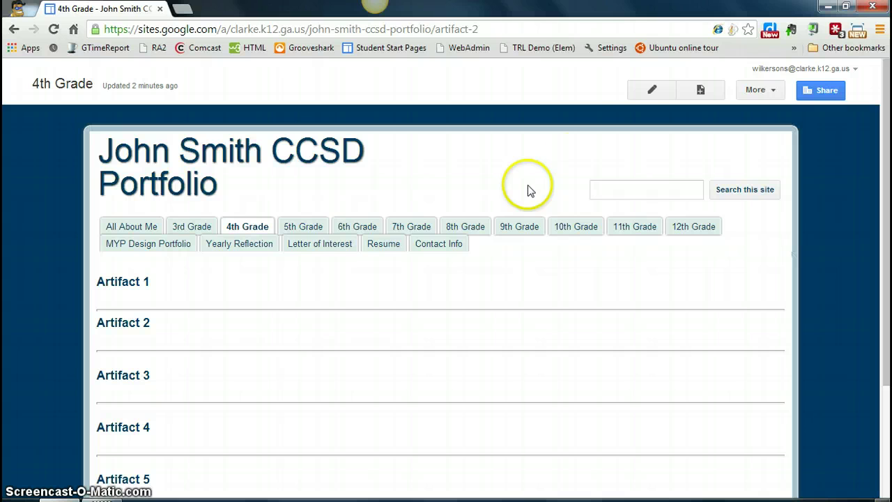
{"action": "left_click", "coordinate": [648, 92]}
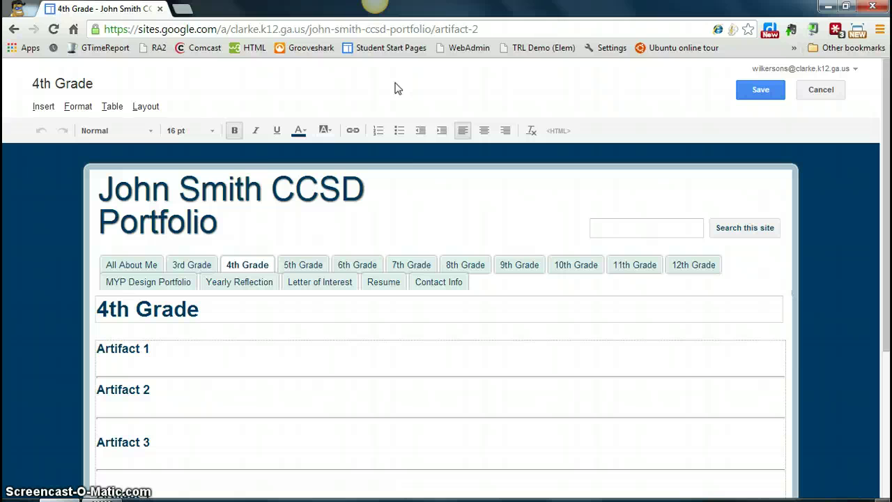
Add a blank line under Artifact 1 and browse the Insert options without adding anything.
{"action": "left_click", "coordinate": [170, 350]}
{"action": "key", "text": "Return"}
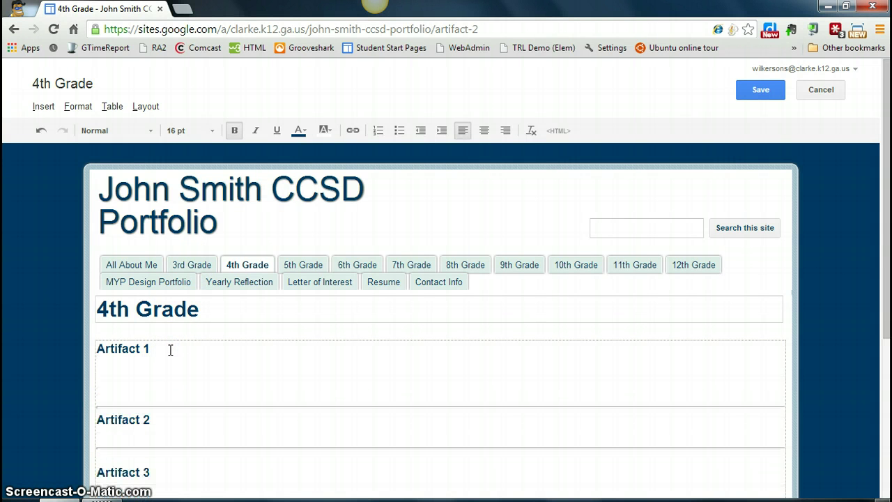
{"action": "left_click", "coordinate": [43, 106]}
{"action": "left_click", "coordinate": [87, 150]}
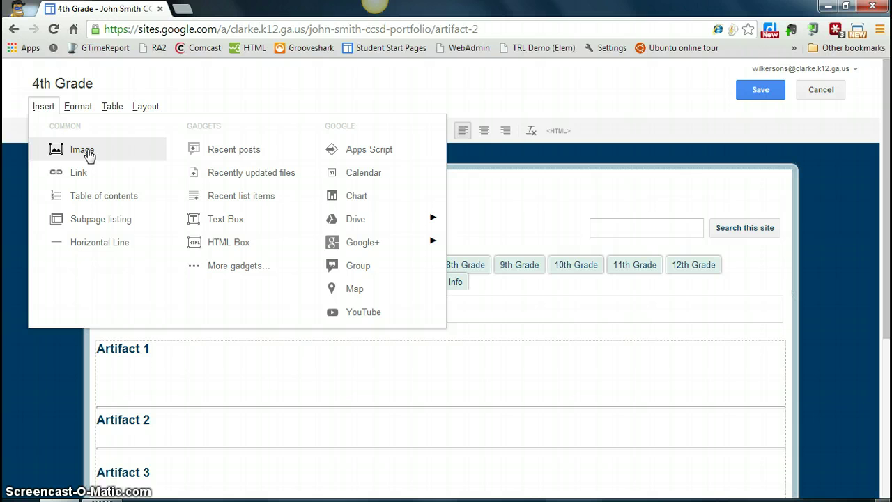
{"action": "left_click", "coordinate": [89, 154]}
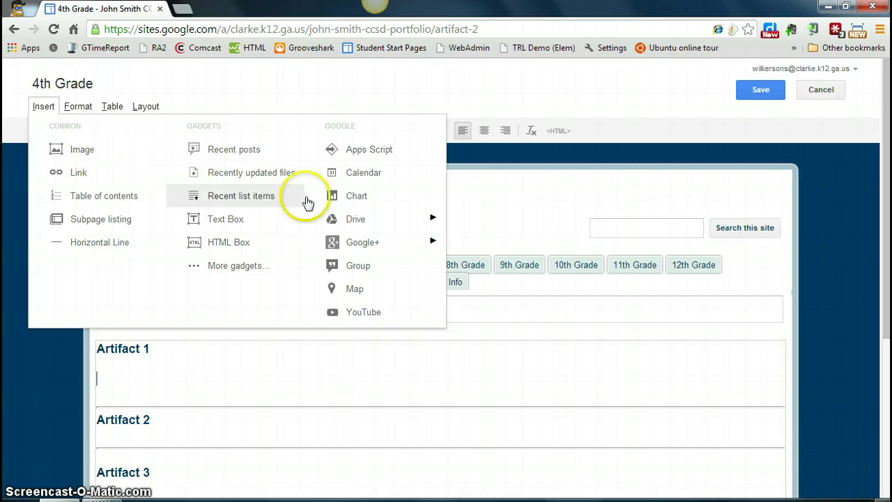
{"action": "mouse_move", "coordinate": [346, 223]}
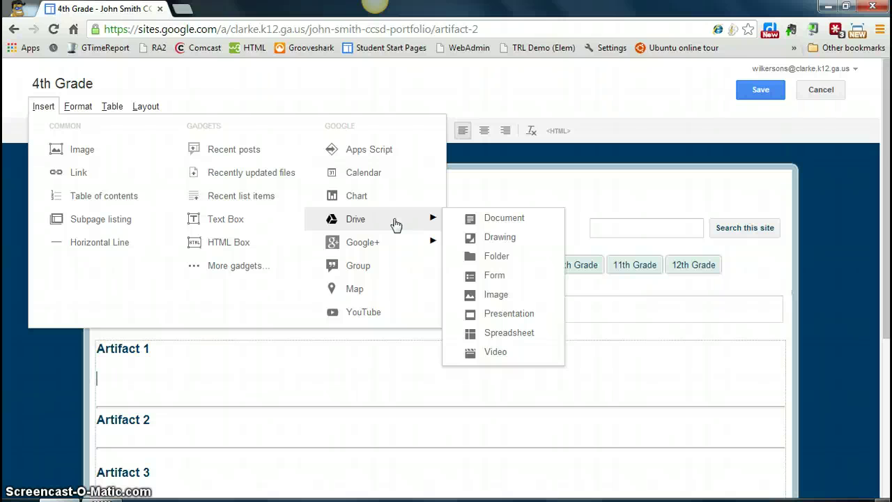
{"action": "left_click", "coordinate": [233, 248]}
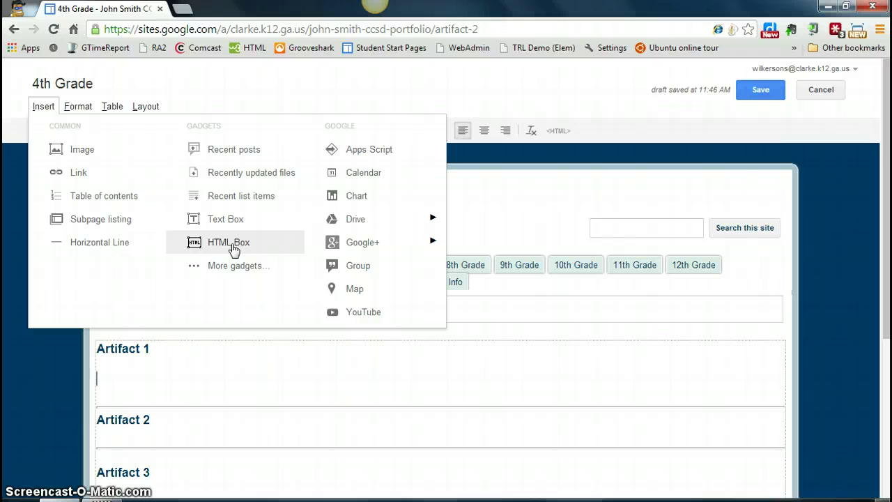
{"action": "left_click", "coordinate": [234, 245]}
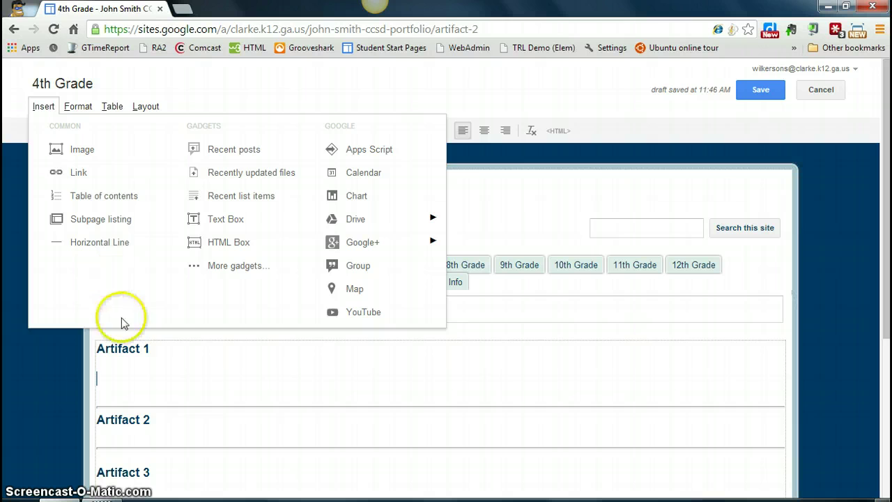
{"action": "left_click", "coordinate": [126, 373]}
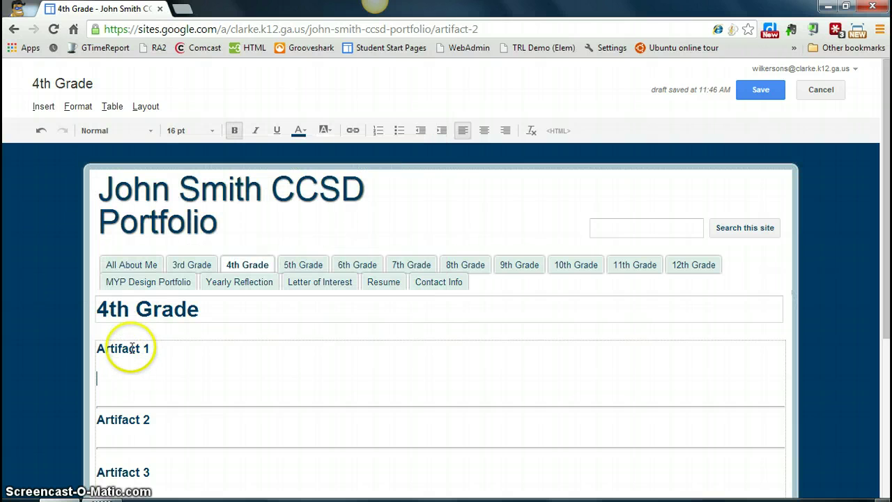
Delete the Artifact 3, 4 and 5 rows, keeping Artifacts 1–2, and save the page.
{"action": "scroll", "coordinate": [131, 352], "scroll_direction": "down", "scroll_amount": 3}
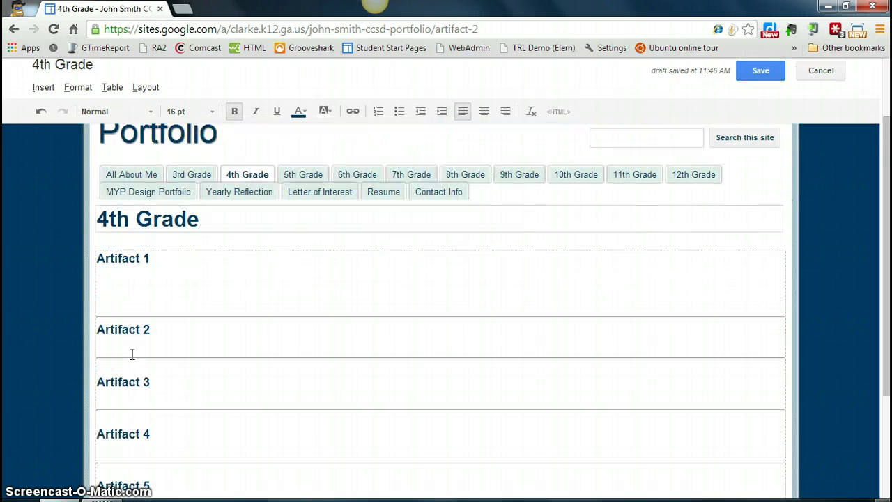
{"action": "scroll", "coordinate": [132, 354], "scroll_direction": "down", "scroll_amount": 3}
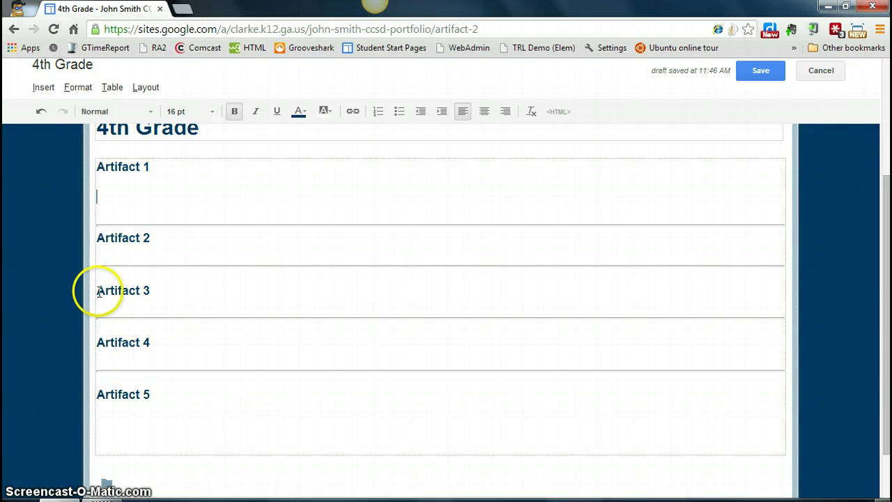
{"action": "left_click_drag", "start_coordinate": [99, 292], "coordinate": [201, 405]}
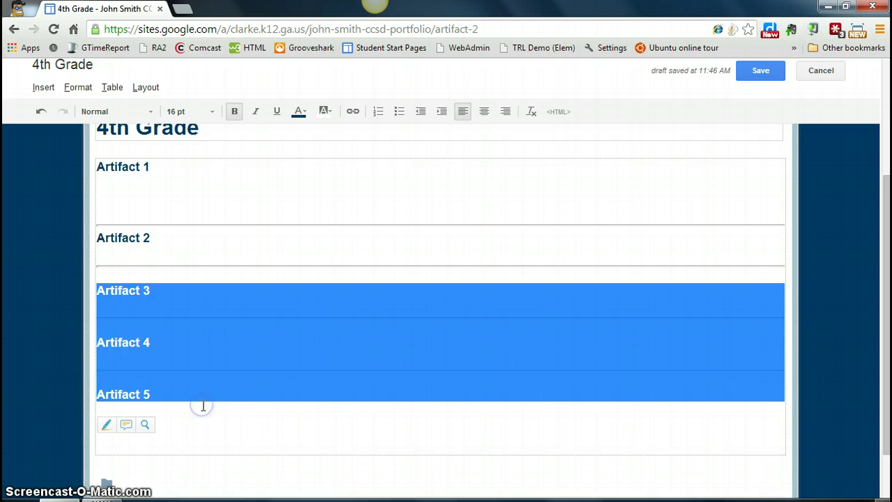
{"action": "key", "text": "Delete"}
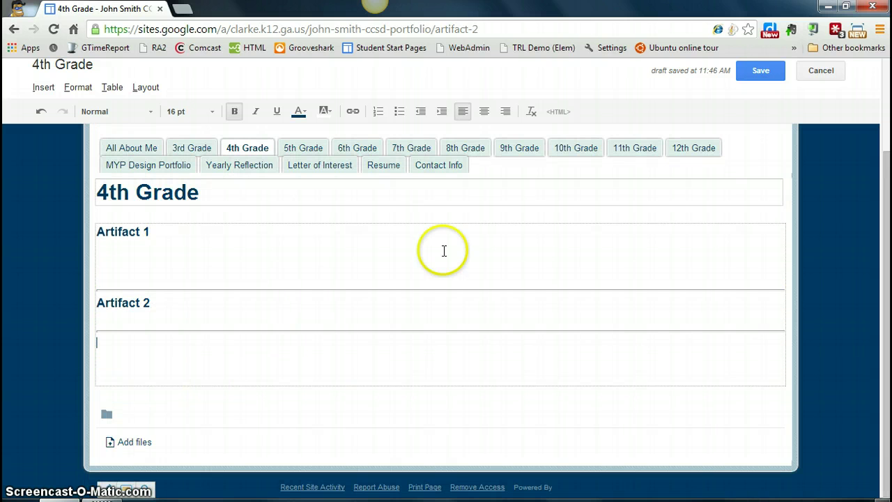
{"action": "left_click", "coordinate": [760, 76]}
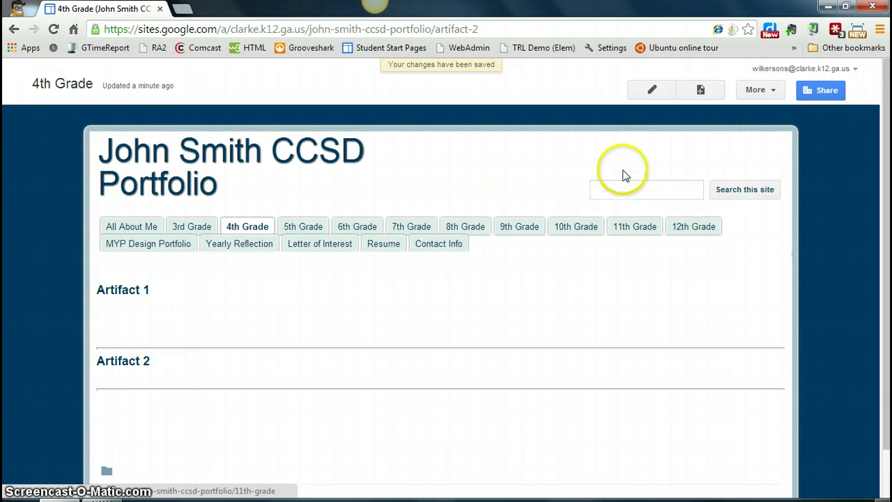
Return to the All About Me page from the site navigation.
{"action": "left_click", "coordinate": [127, 231]}
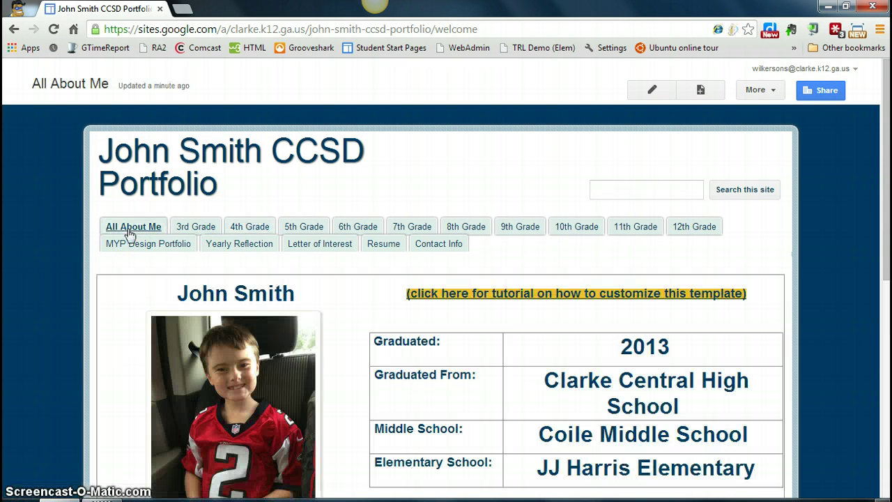